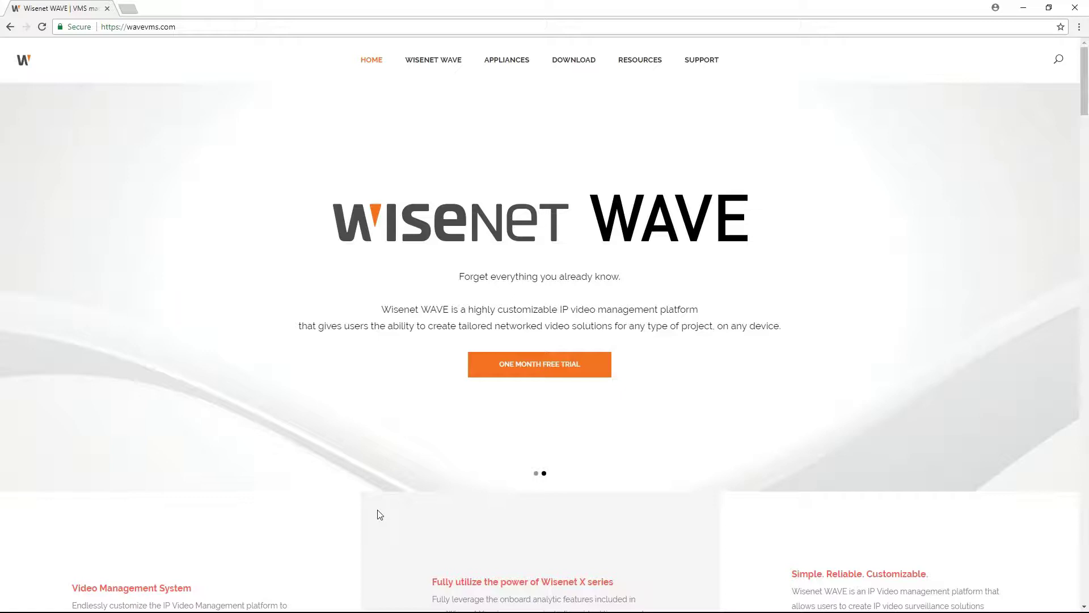
Step: Go to Resources > System Calculator on the Wisenet WAVE site and launch the calculator
mouse_move(640, 61)
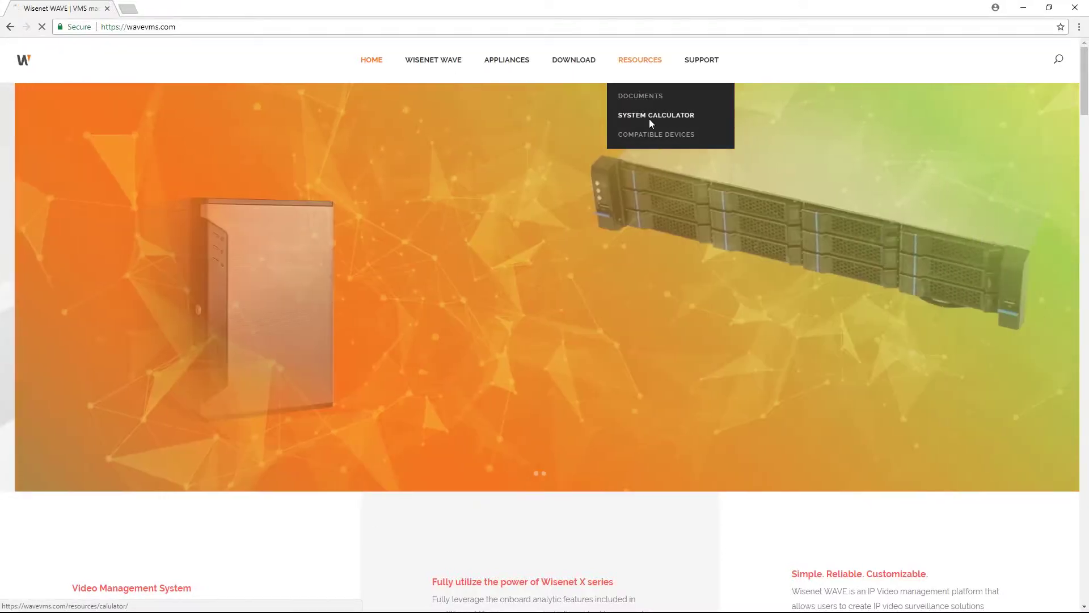
click(650, 122)
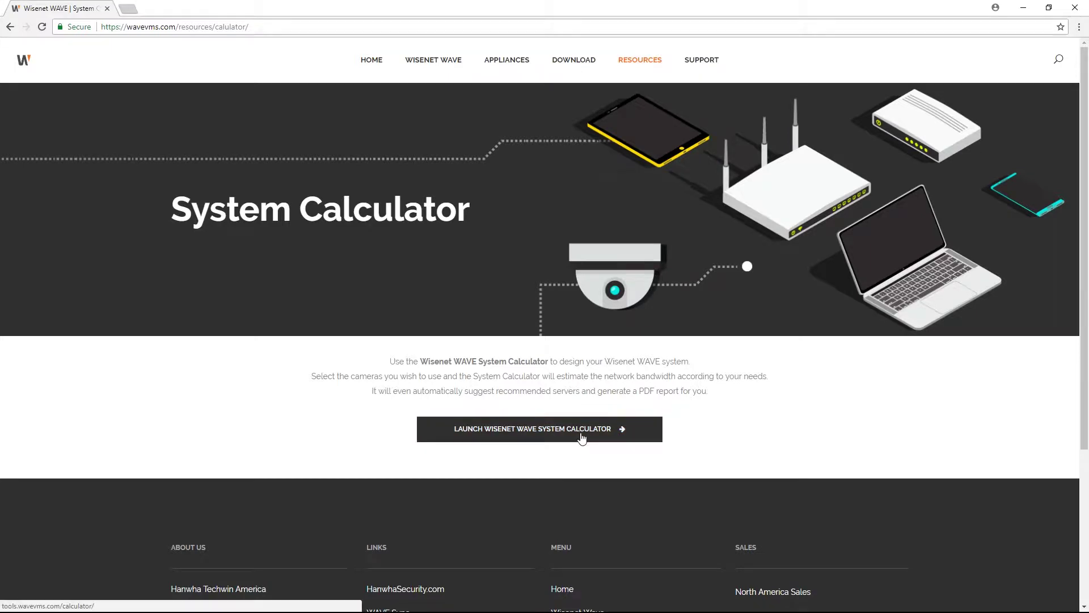
click(582, 436)
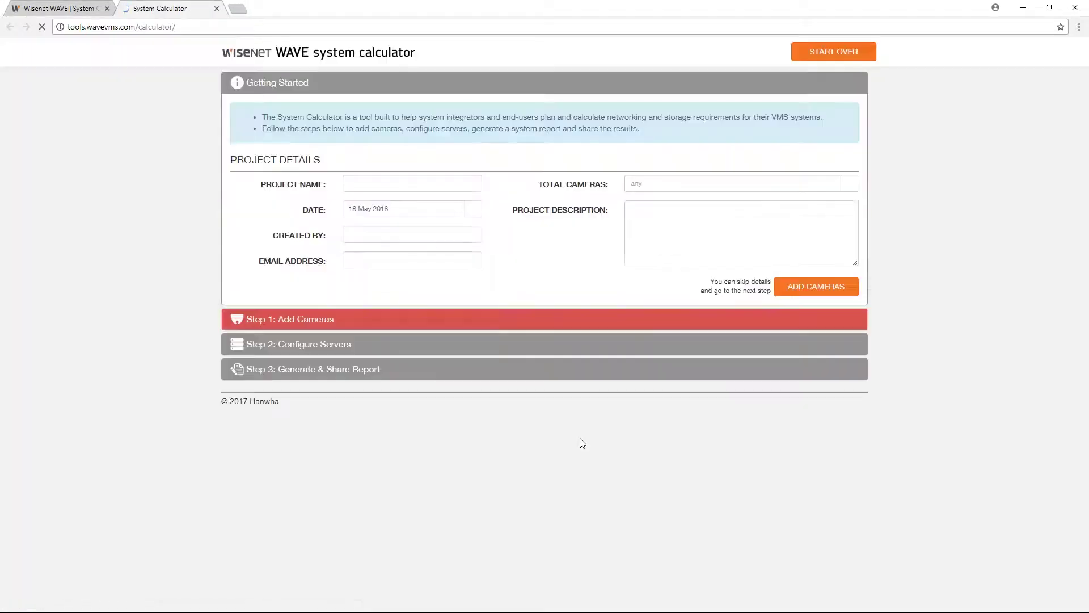
Step: Enter 'Project Demo 1' as the project name
click(423, 183)
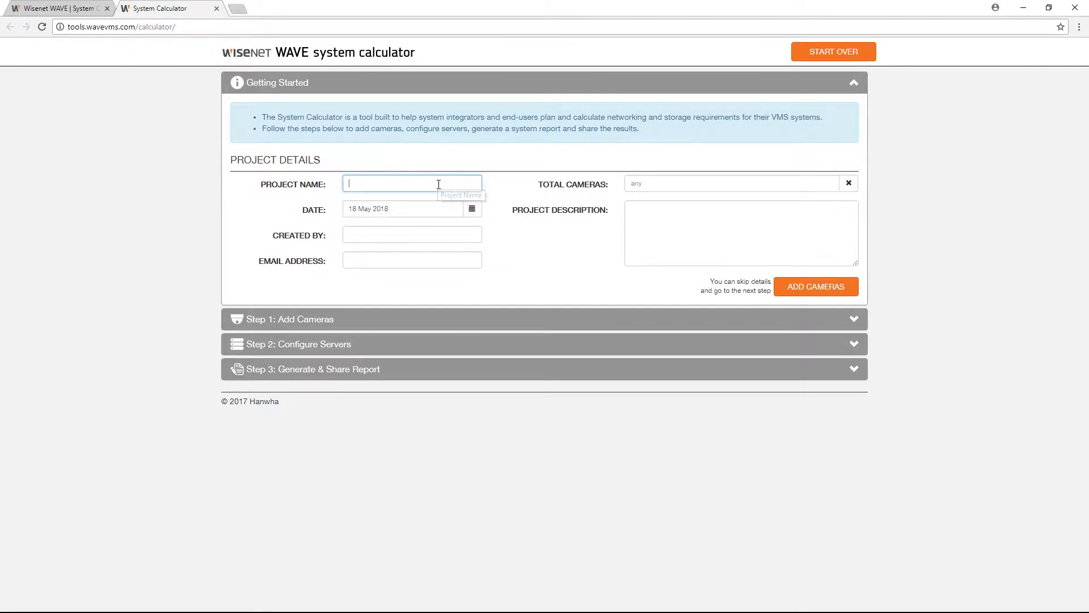
text(Project Demo)
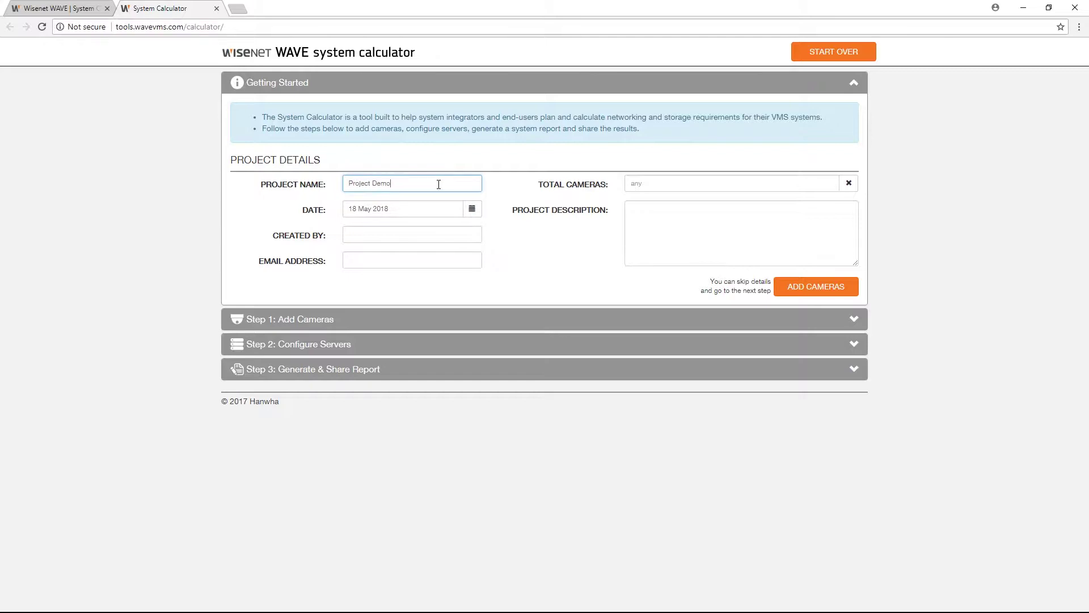
text( 1)
key(Tab)
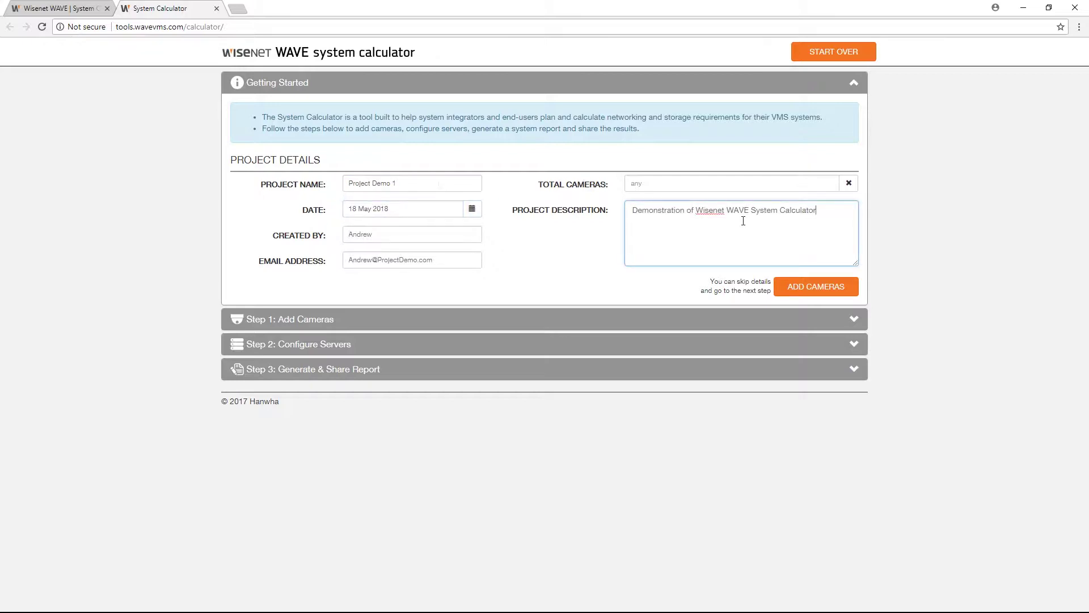
Step: Start adding cameras, naming the first one 'Camera 1' with 4mp 1520p resolution
click(822, 287)
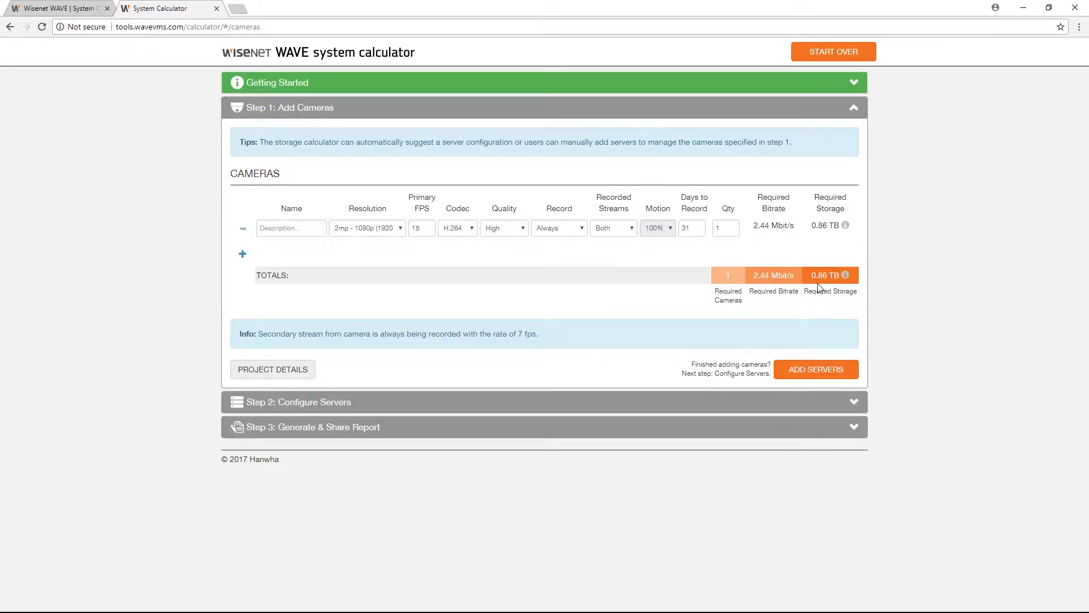
mouse_move(819, 286)
click(311, 230)
text(Camera 1)
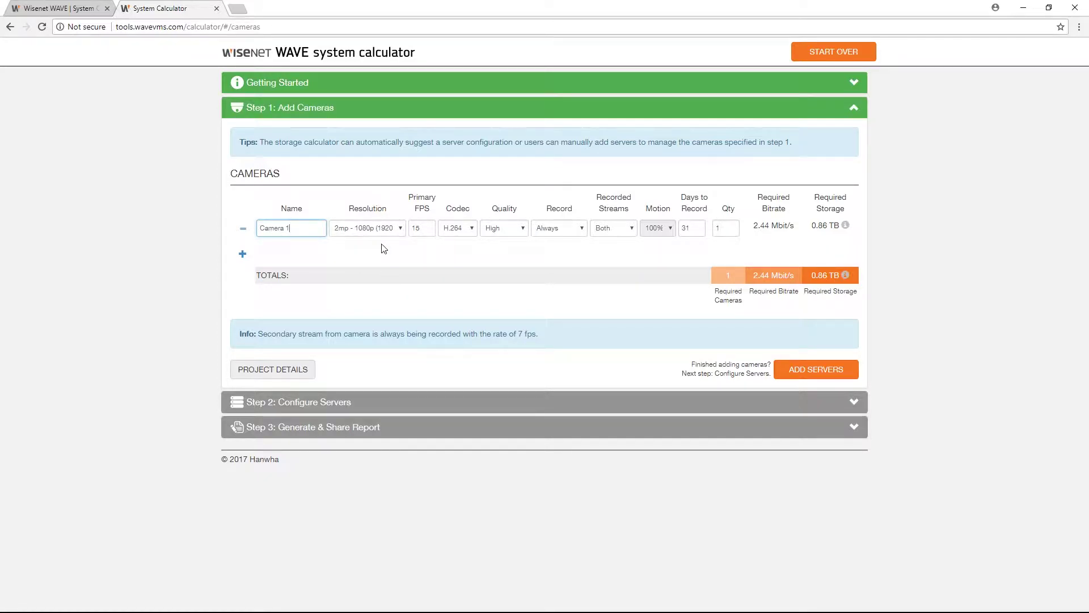
click(399, 233)
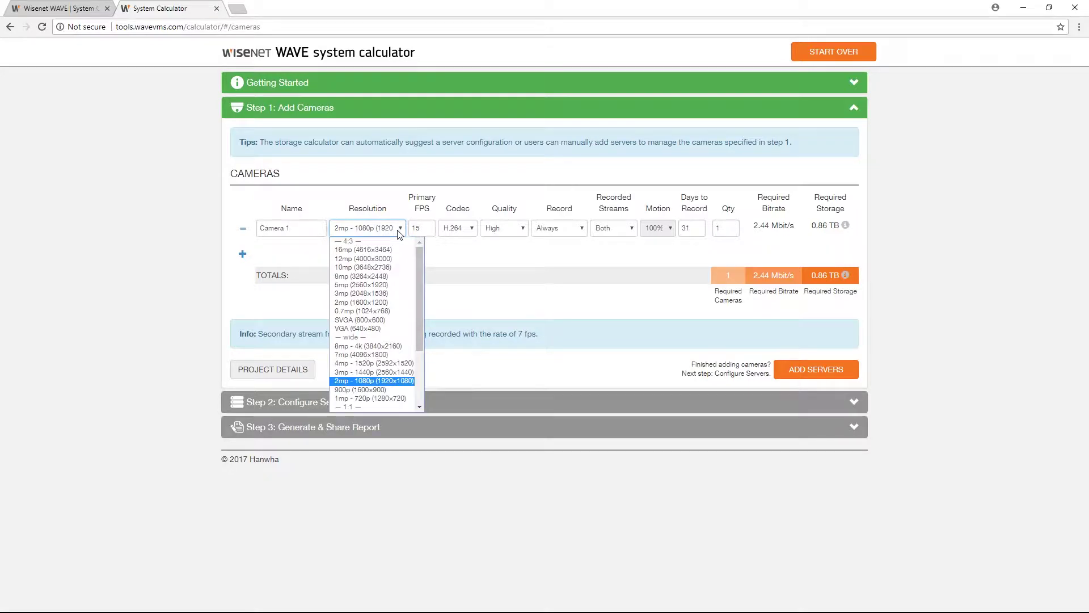
click(385, 368)
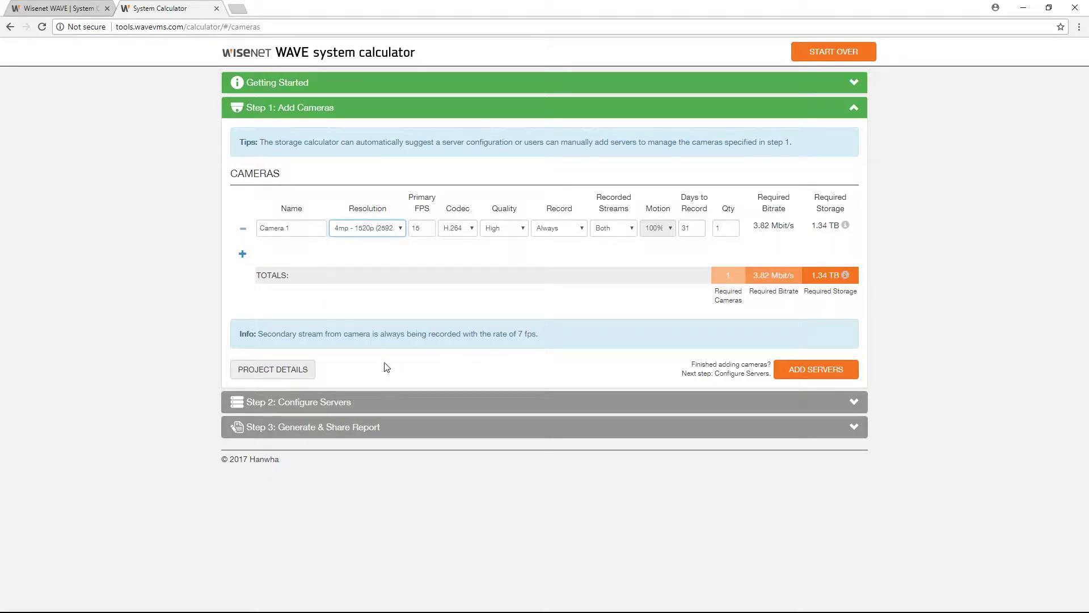
click(422, 230)
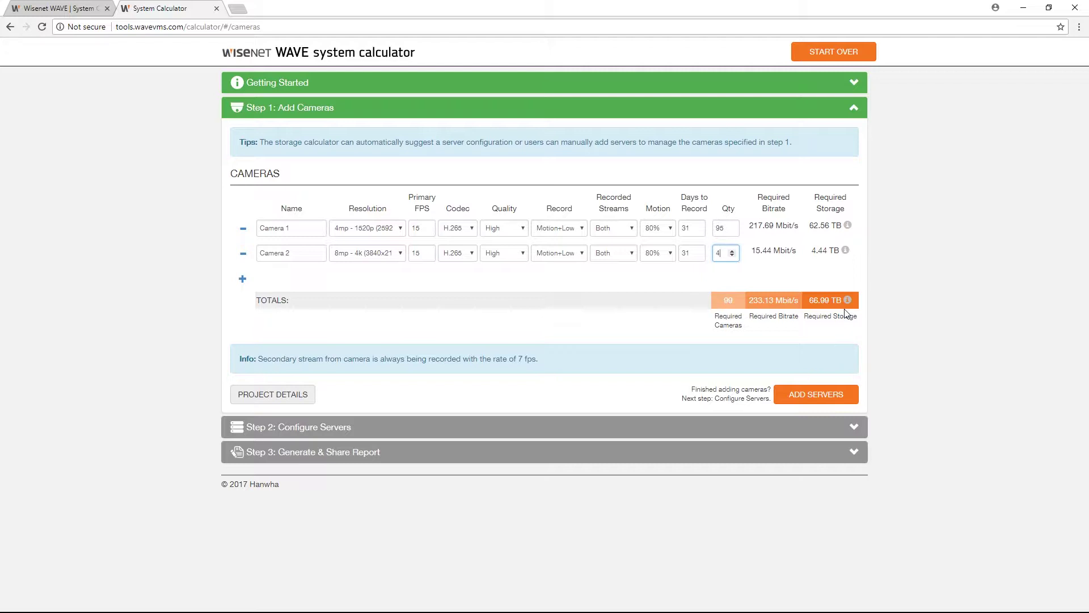
Step: Keep the server defaults (Any form factor, core i5, 8 GB RAM) and request automatic suggestions
click(815, 397)
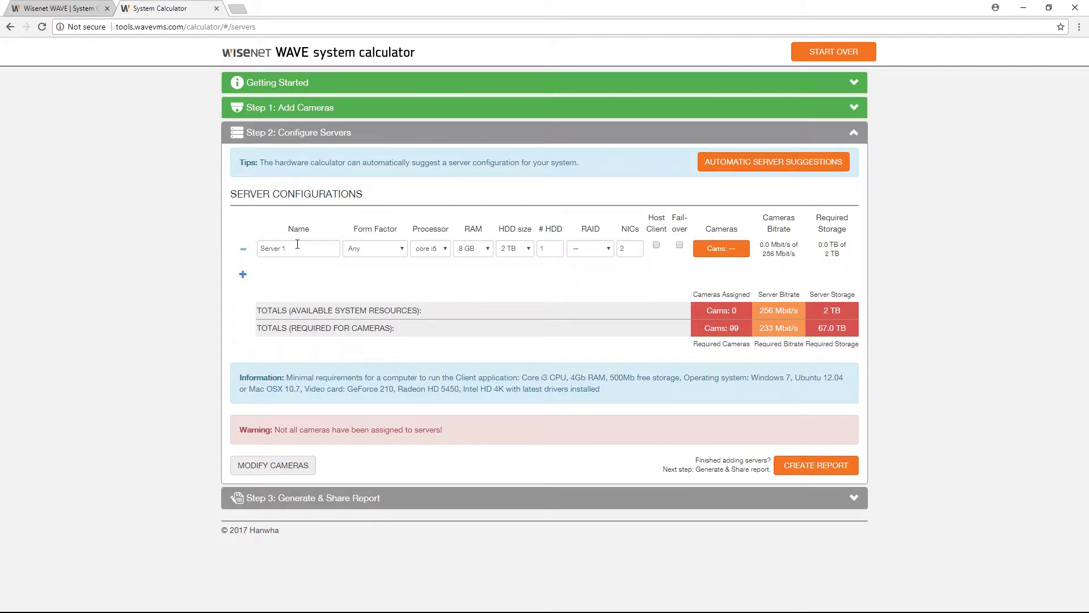
click(393, 249)
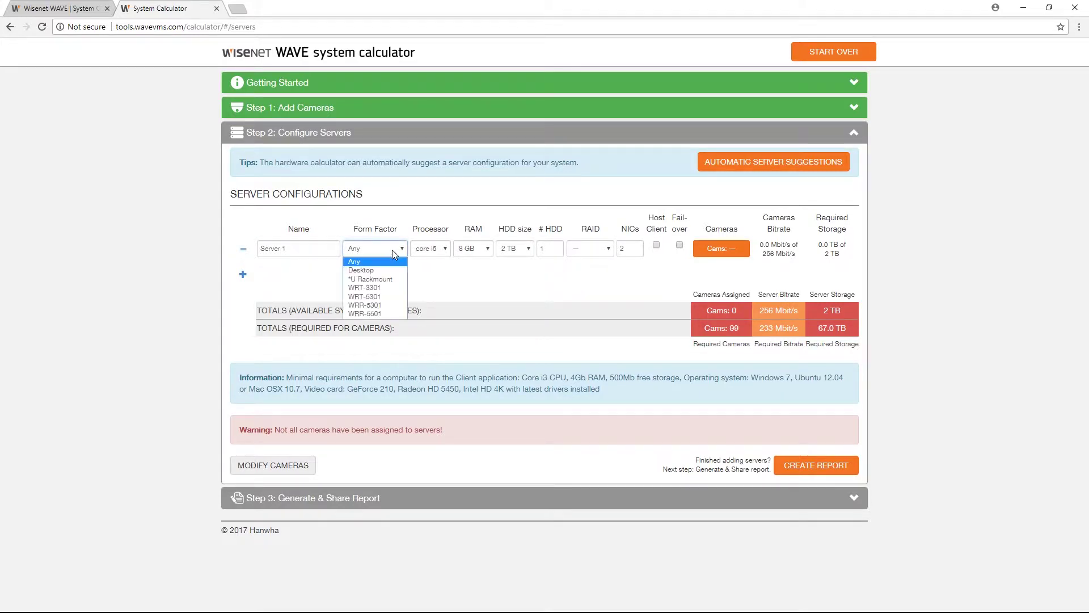
click(393, 249)
click(446, 251)
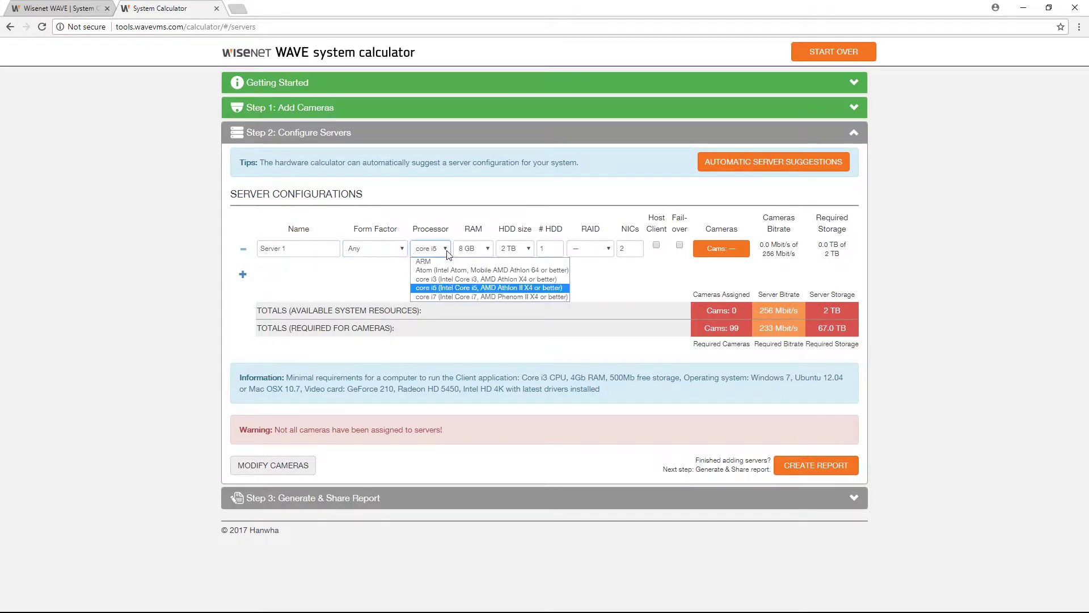
click(448, 252)
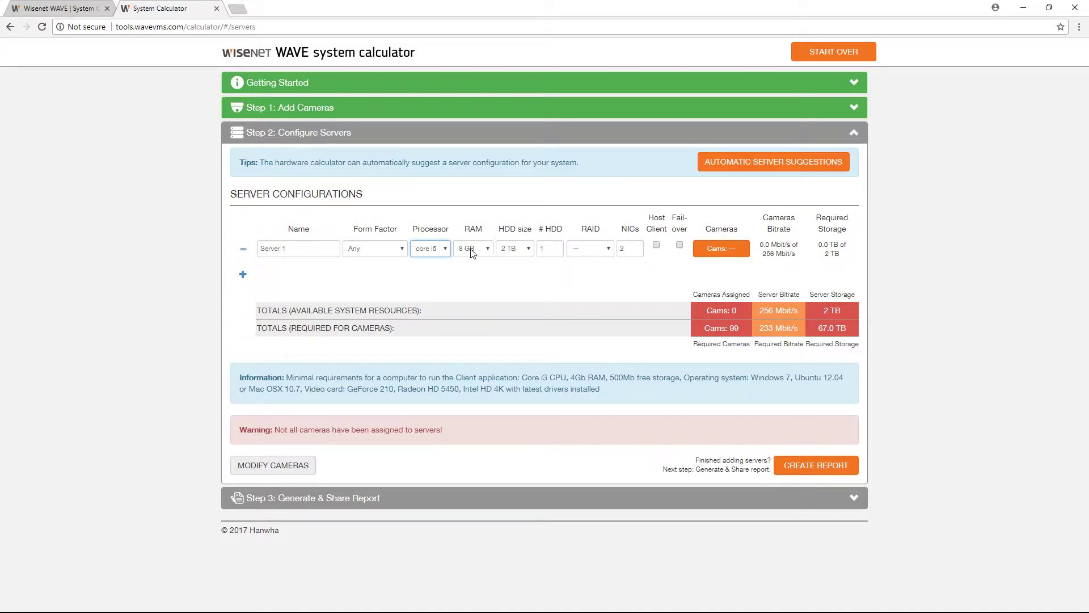
click(490, 252)
click(490, 252)
click(803, 166)
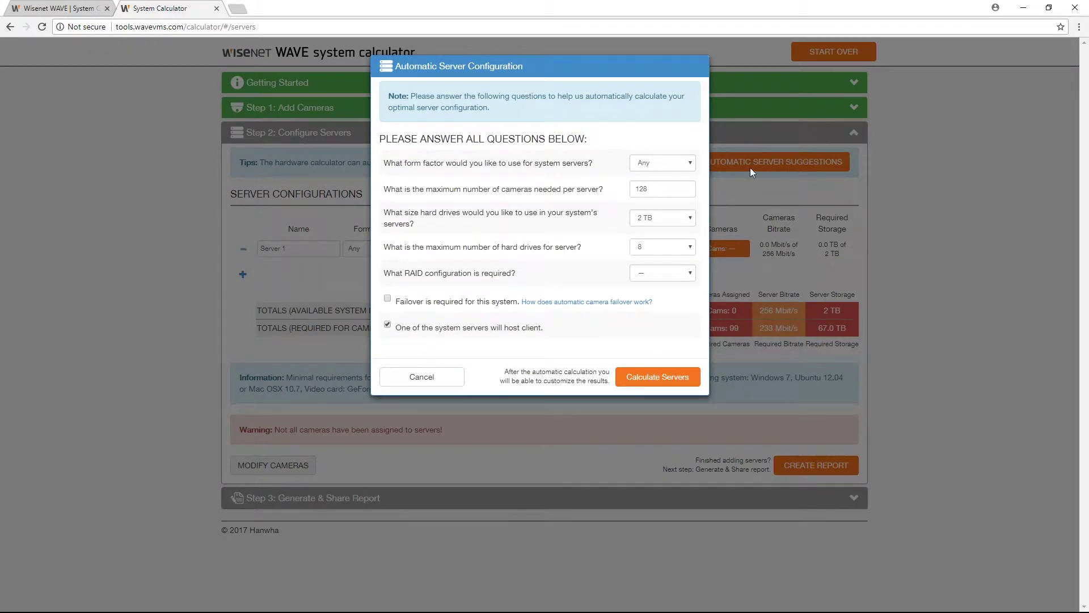
Step: Calculate Server 1 as a WRR-5501 with 8 TB drives in RAID6
click(675, 165)
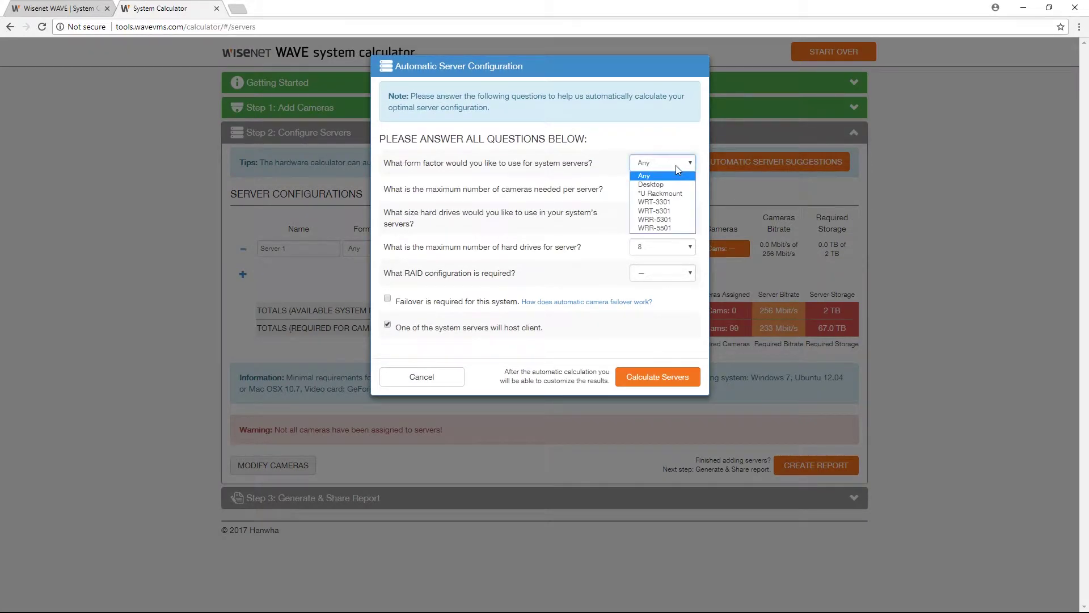
click(681, 229)
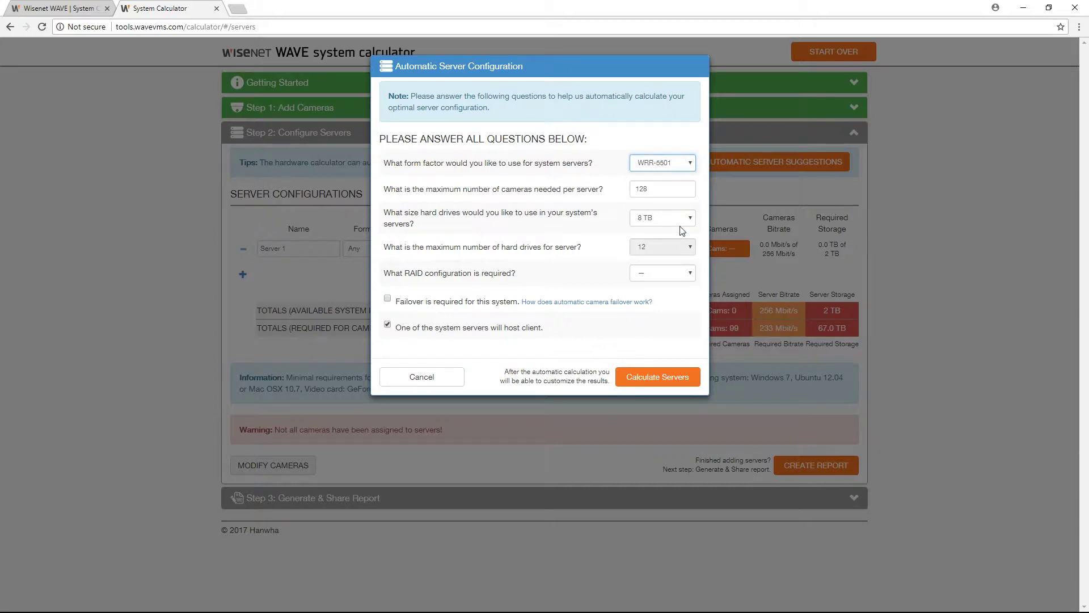
click(690, 220)
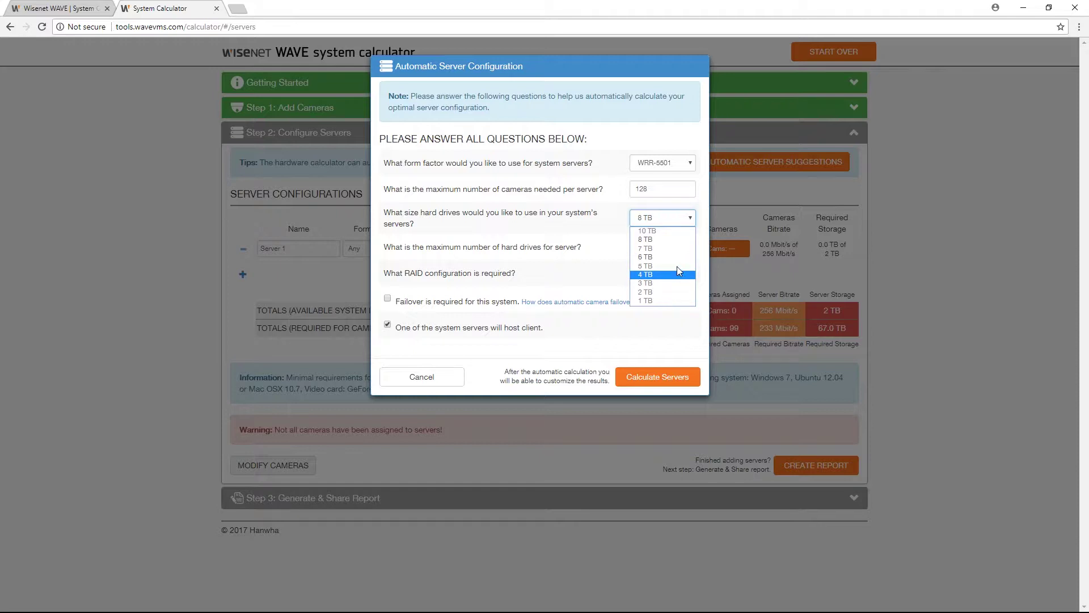
click(686, 237)
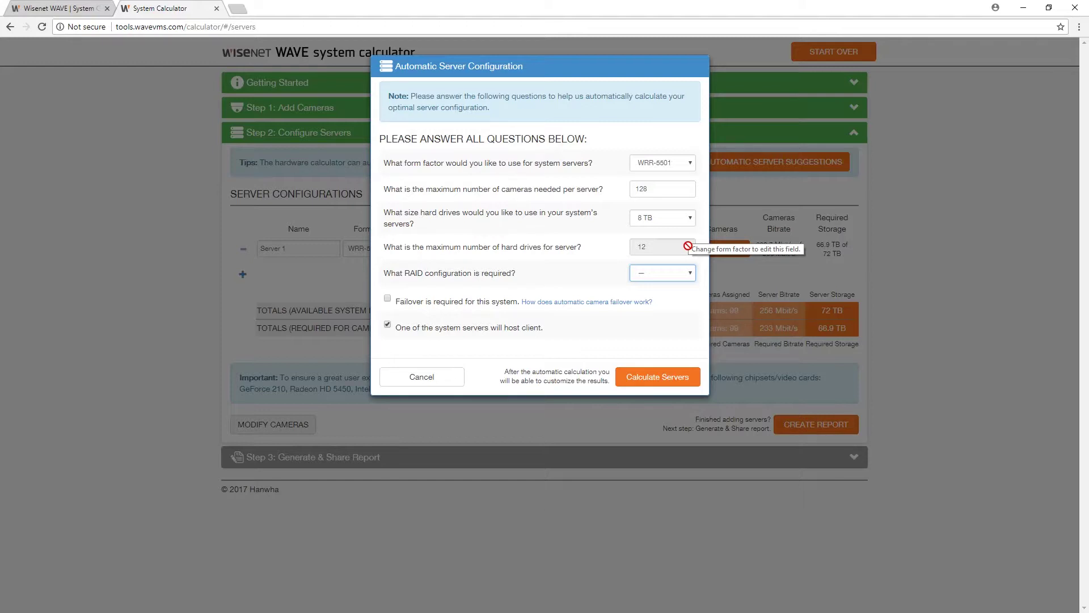
click(679, 275)
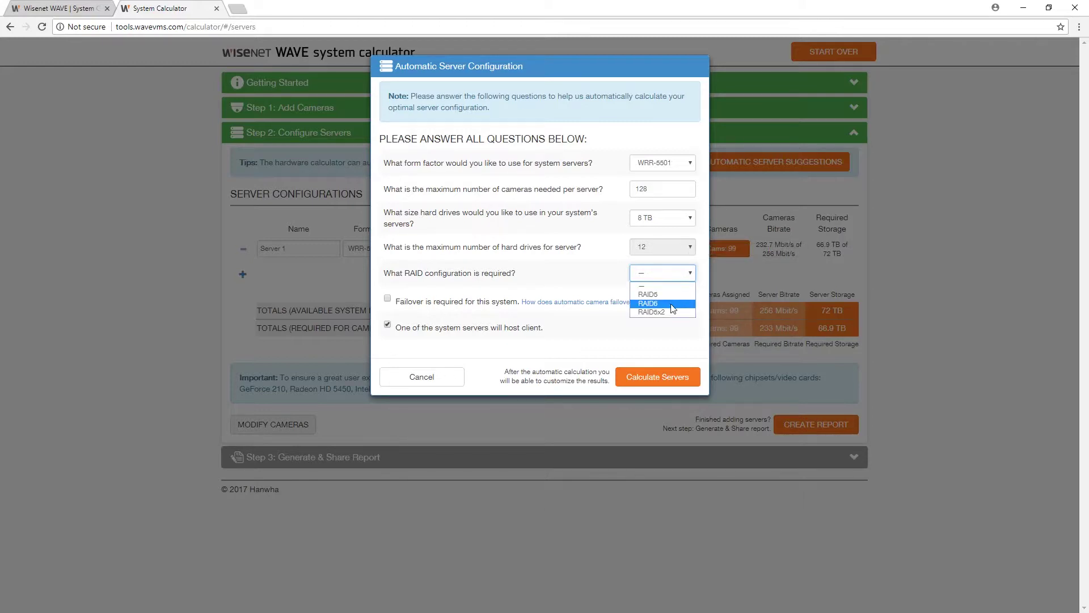
click(673, 304)
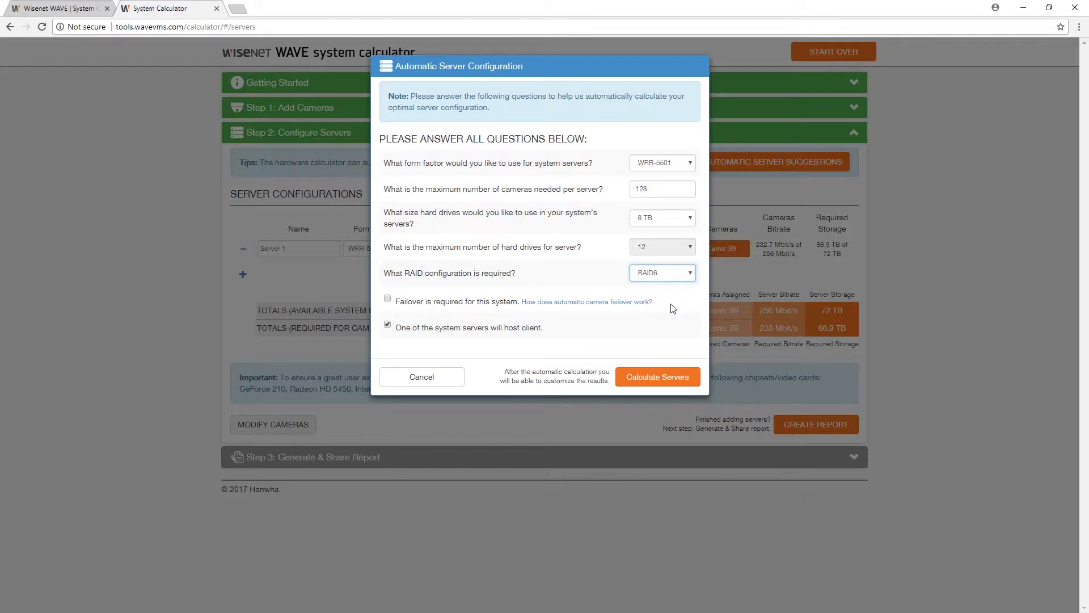
click(405, 309)
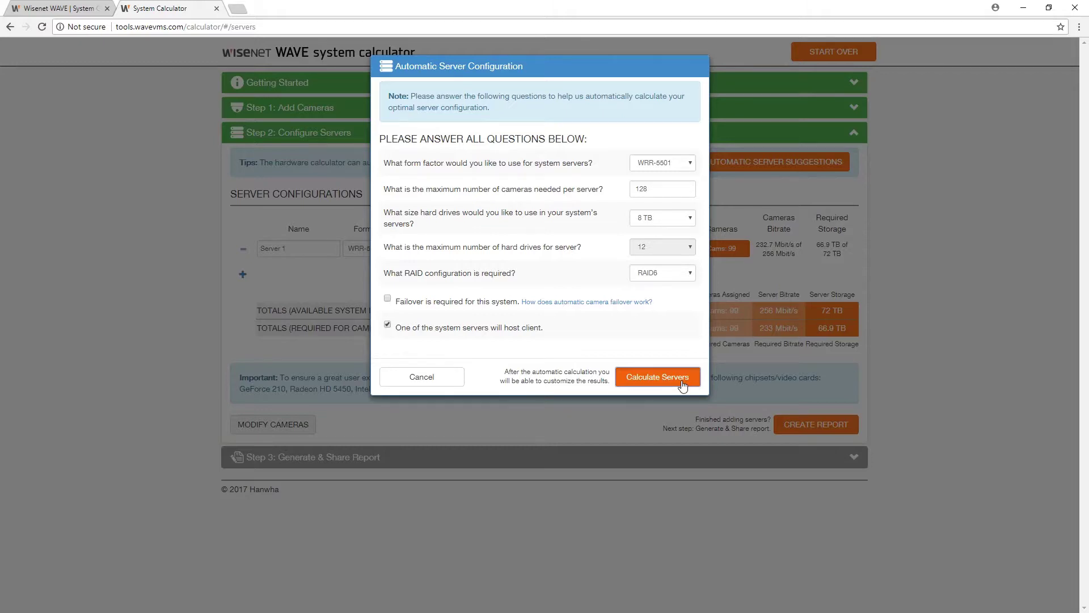
click(683, 385)
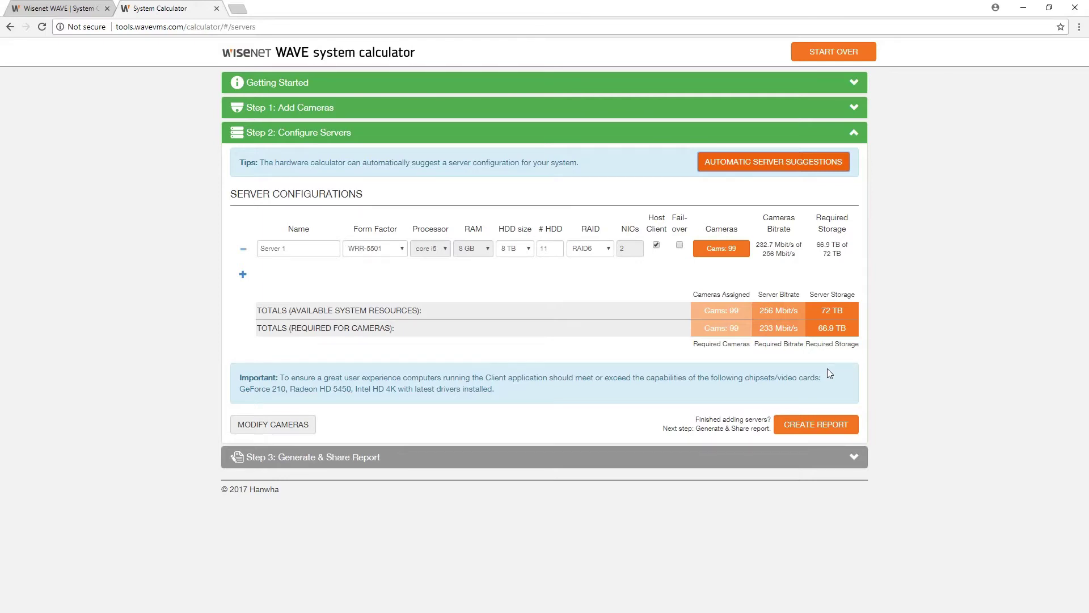
Step: Create the report and scroll through it down to the camera list
click(817, 424)
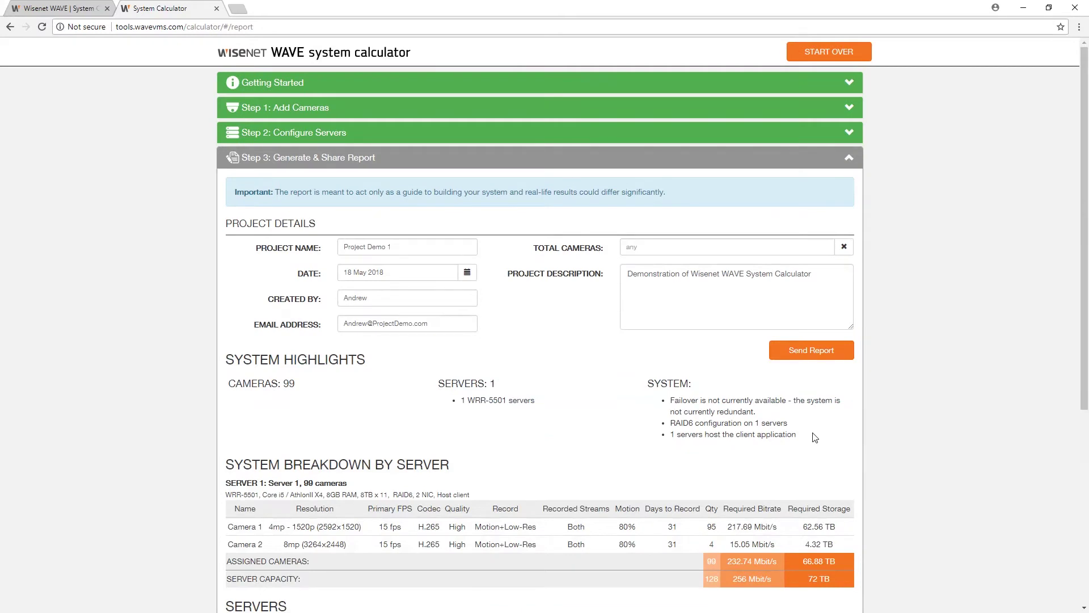
scroll(815, 437, down, 2)
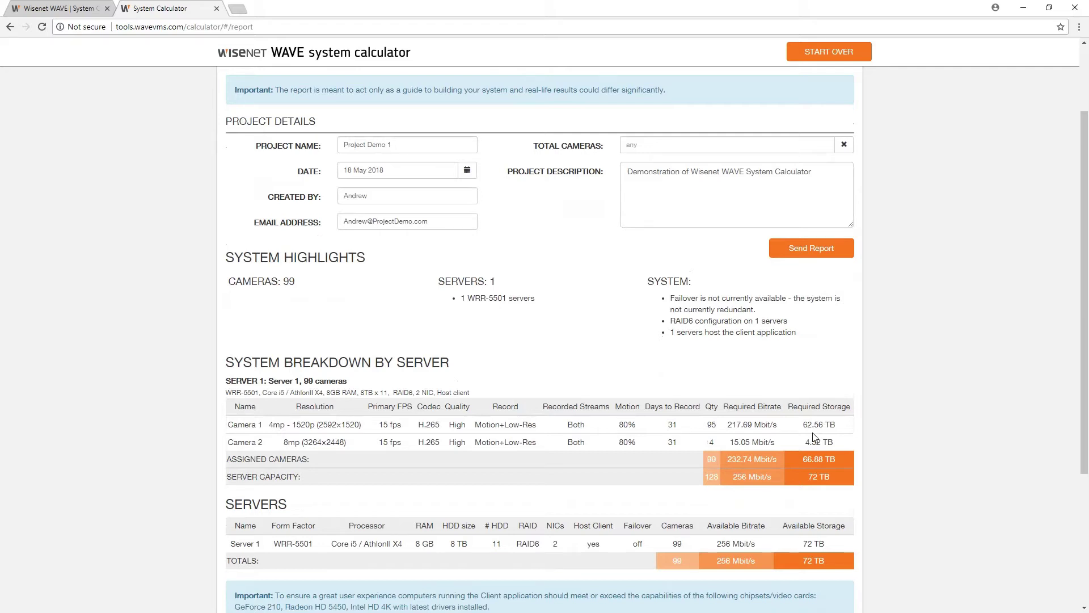
scroll(815, 437, down, 4)
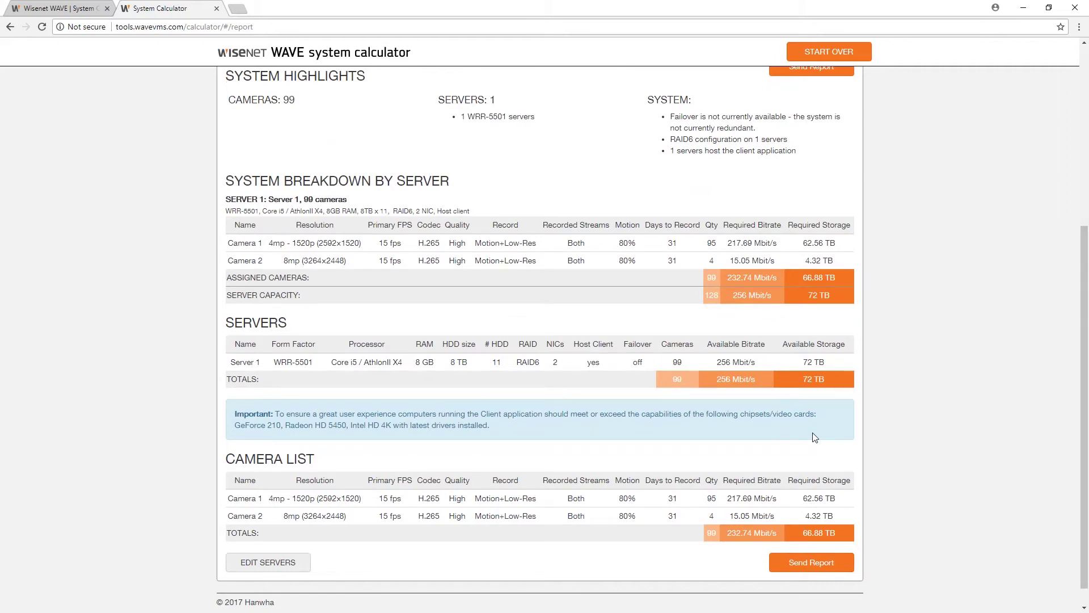
scroll(815, 437, down, 1)
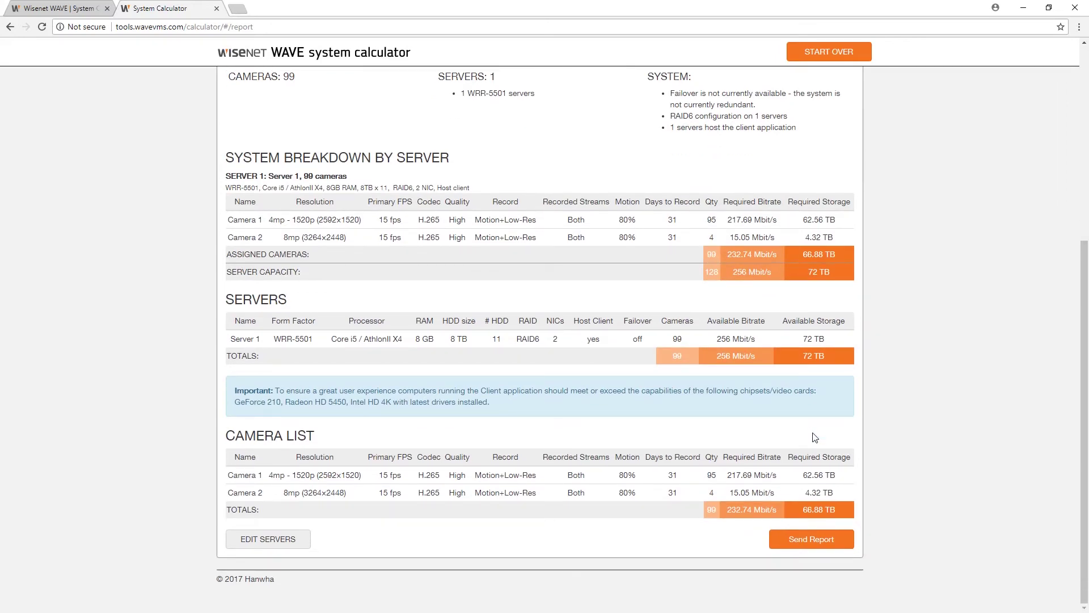
Step: Send the report to the project e-mail address and acknowledge the 'Report was sent' alert
click(833, 546)
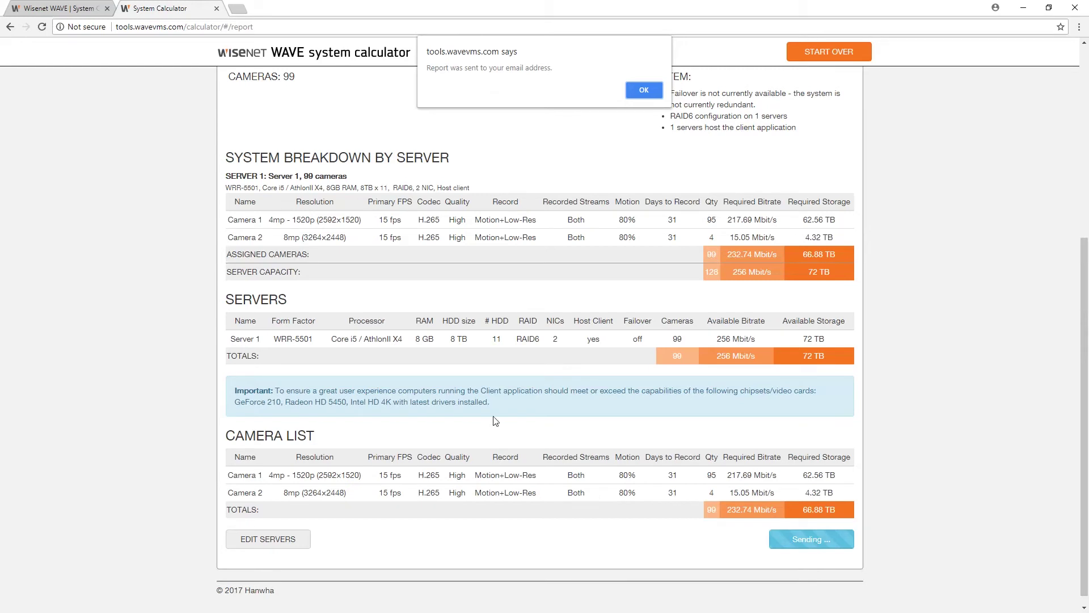
click(646, 91)
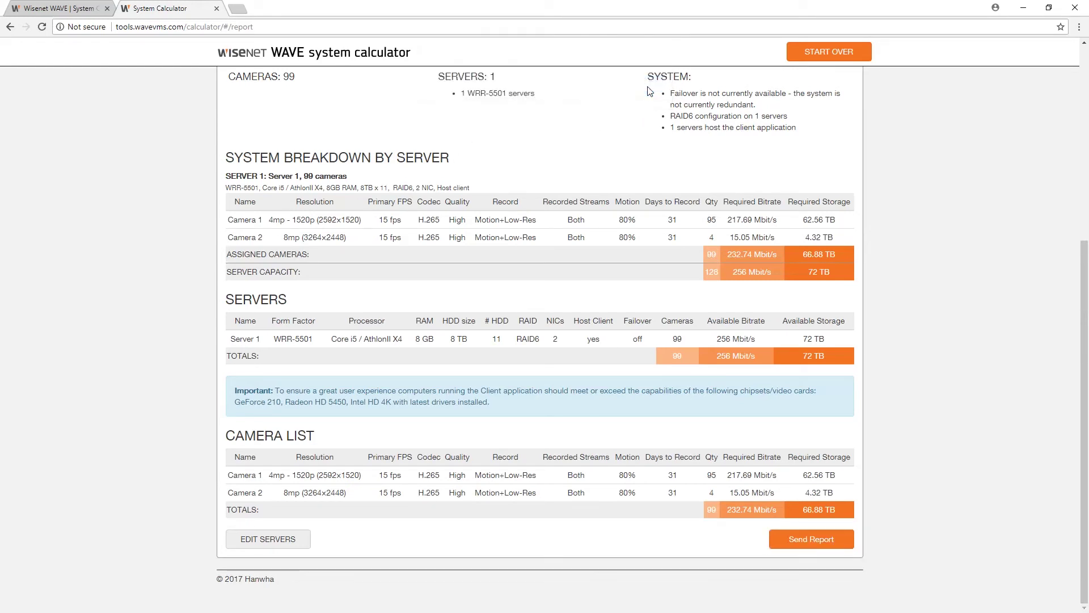